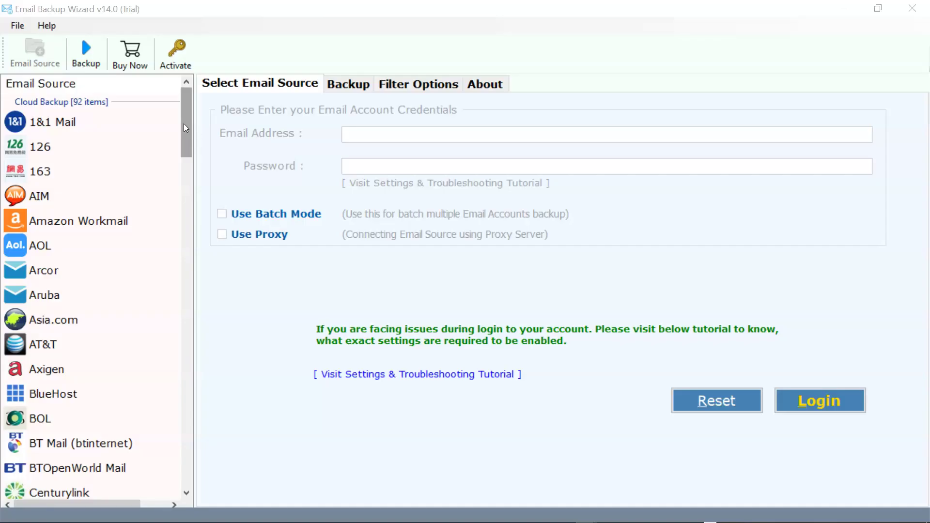
Choose IMAP Server as the email source.
scroll(184, 123, down, 3)
drag(202, 127, 273, 285)
scroll(104, 292, up, 1)
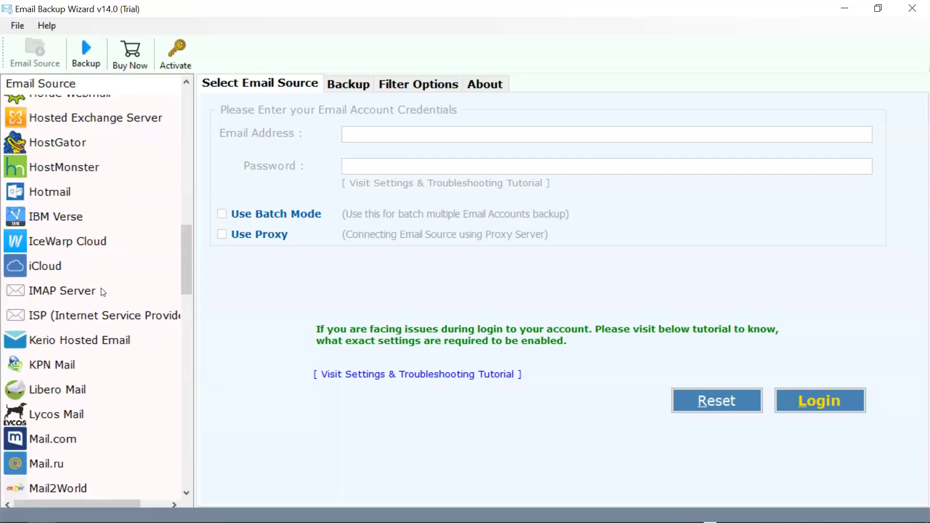
click(80, 292)
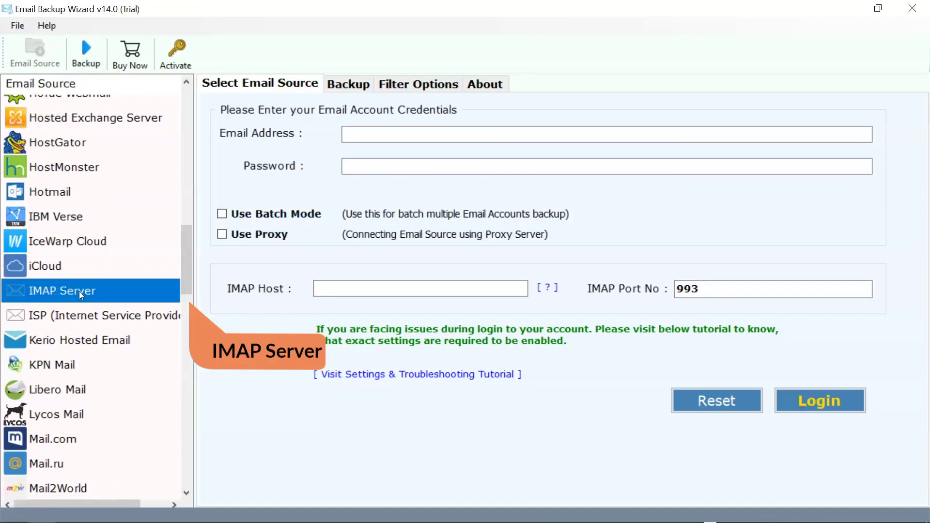
Sign in with the account's email address, password and IMAP host mail.bitrecover.com.
click(347, 135)
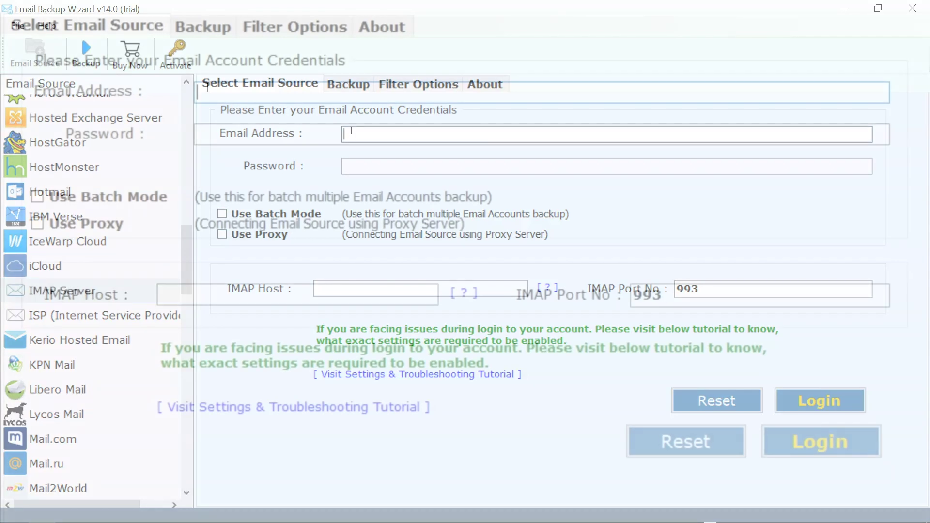
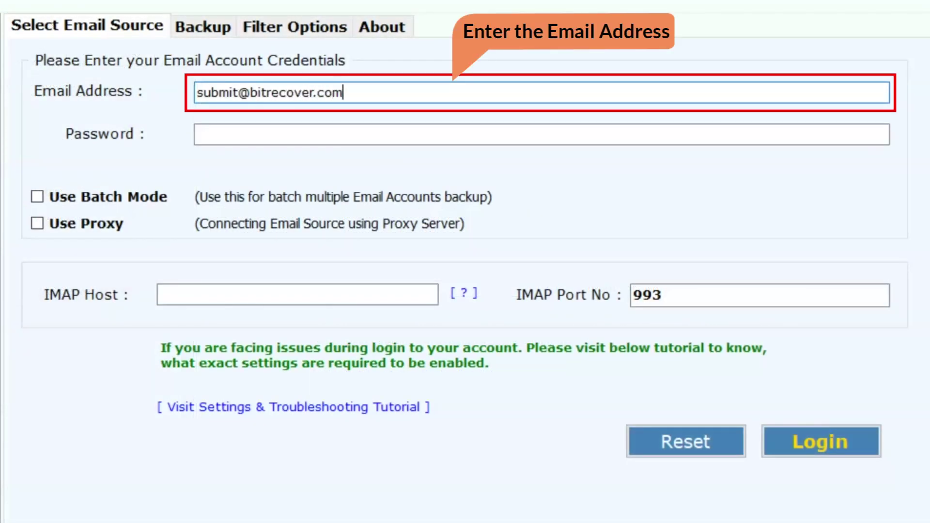
click(199, 135)
key(ctrl+v)
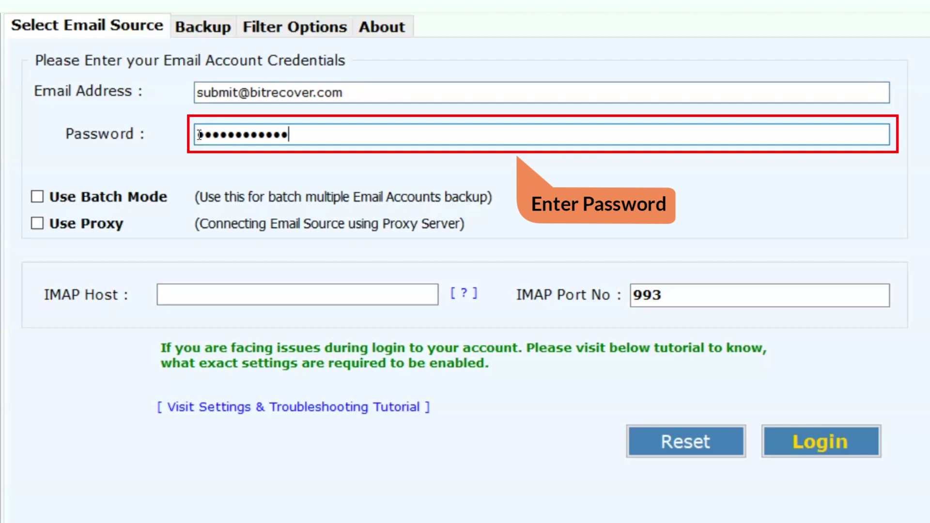
click(194, 296)
text(mai)
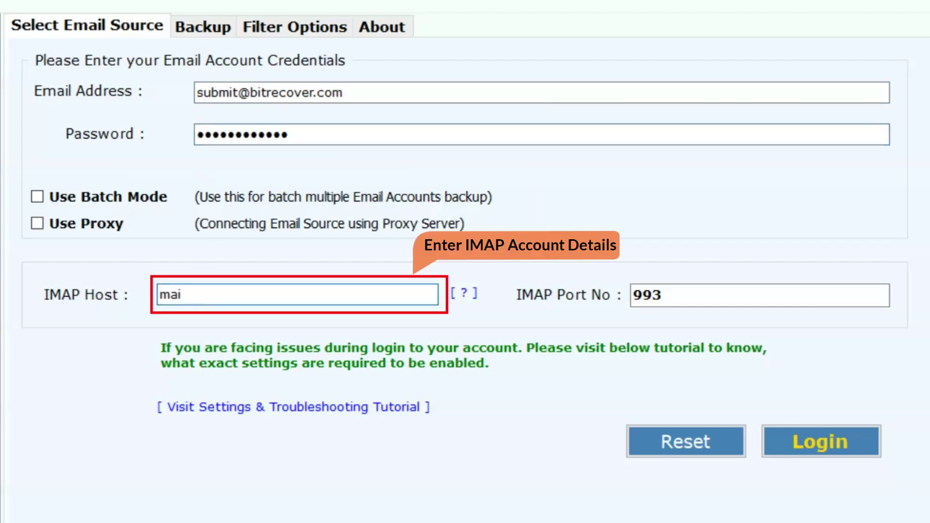
text(l.bitrecov)
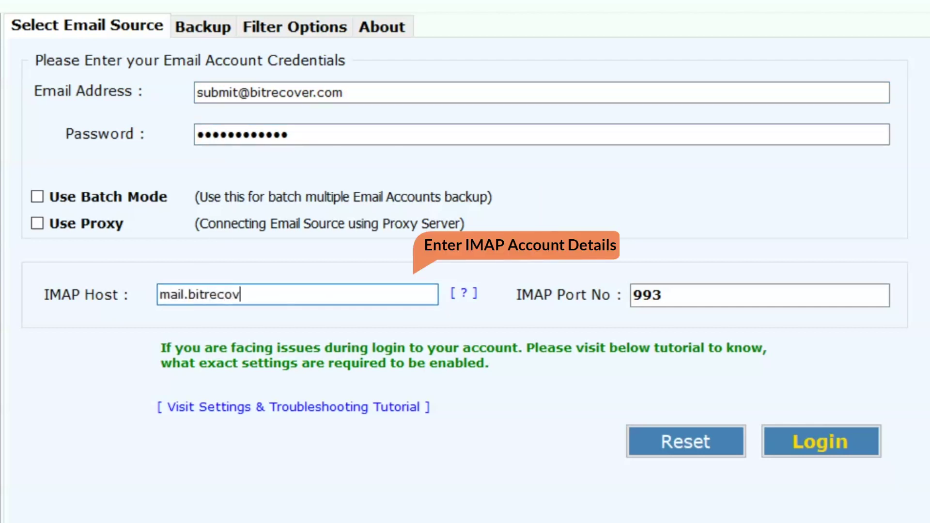
text(er.com)
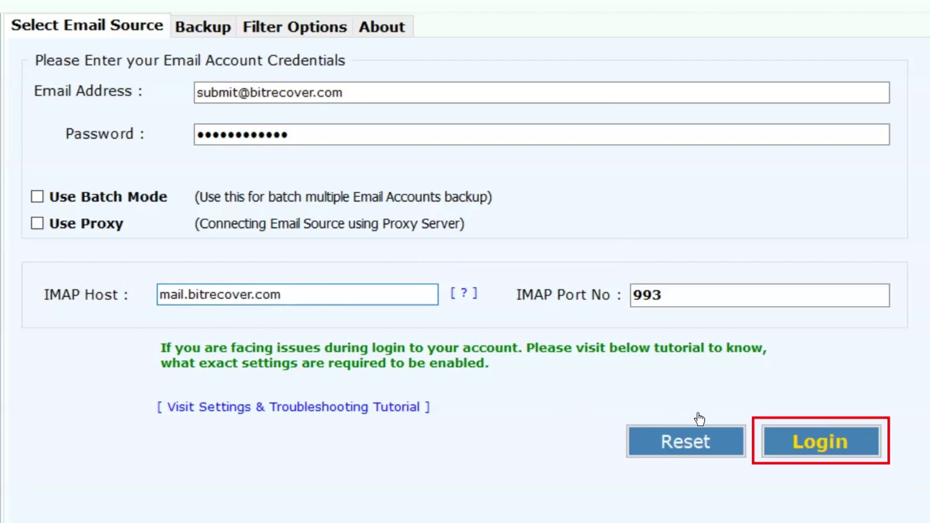
click(773, 430)
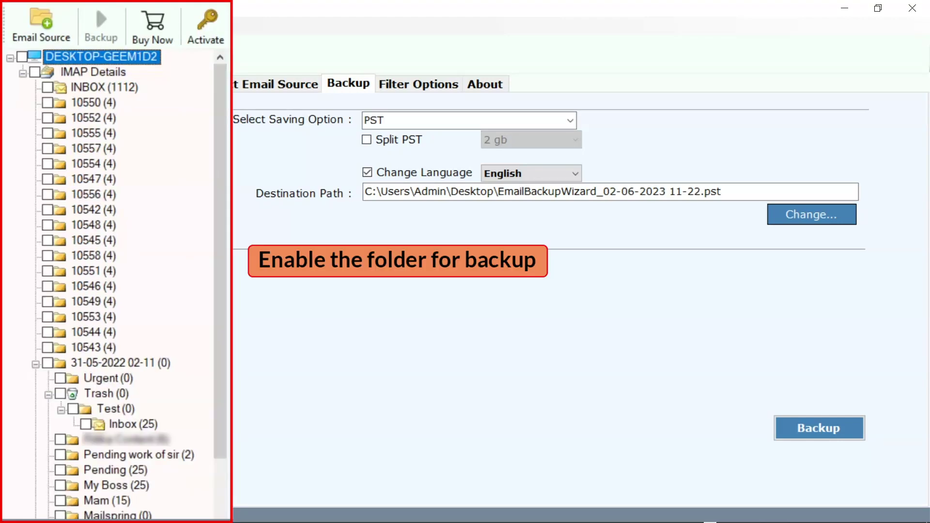
Tick IMAP Details so all its mailbox folders and subfolders are selected.
click(34, 72)
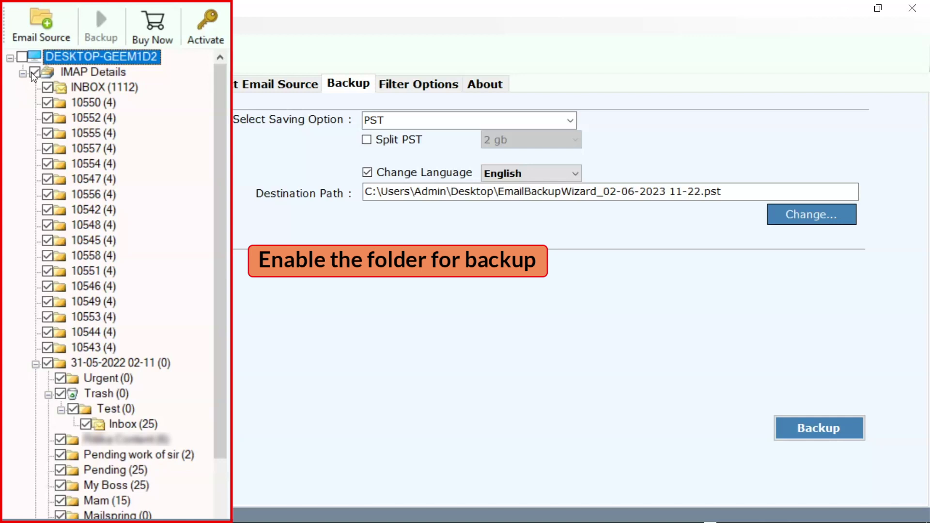
click(48, 118)
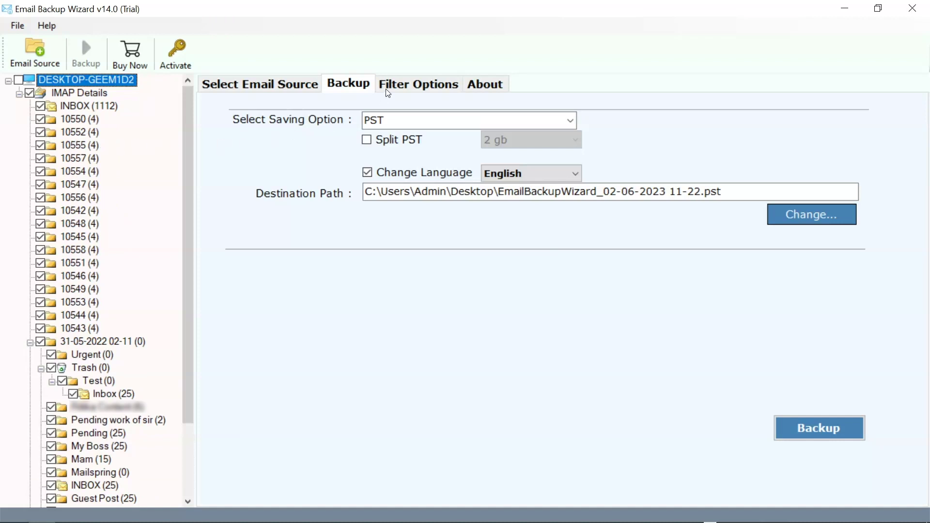
Enable advanced filter settings and set the date range to March 3, 2021–June 2, 2023.
click(389, 92)
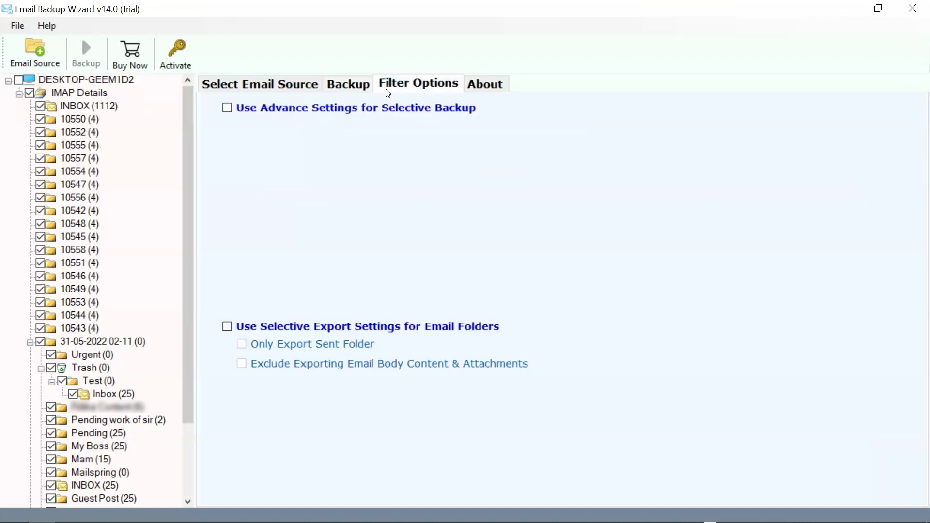
click(228, 109)
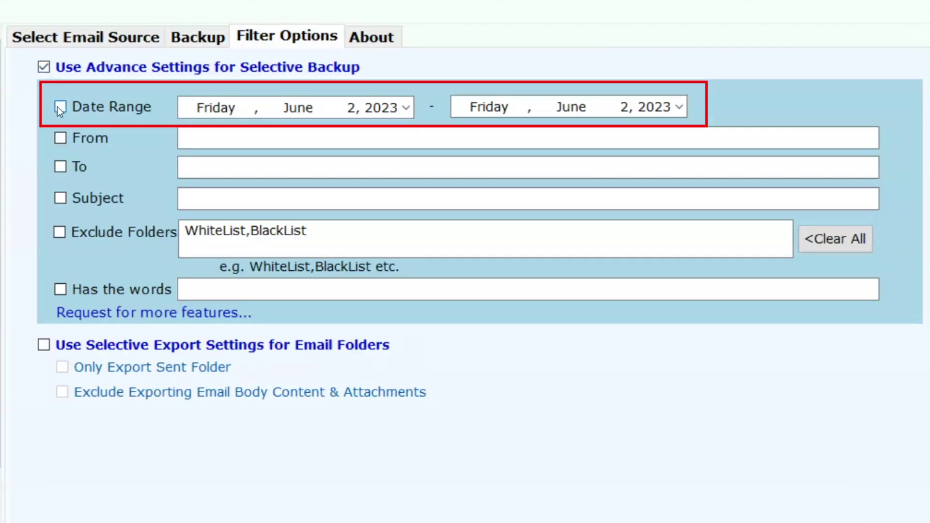
click(57, 106)
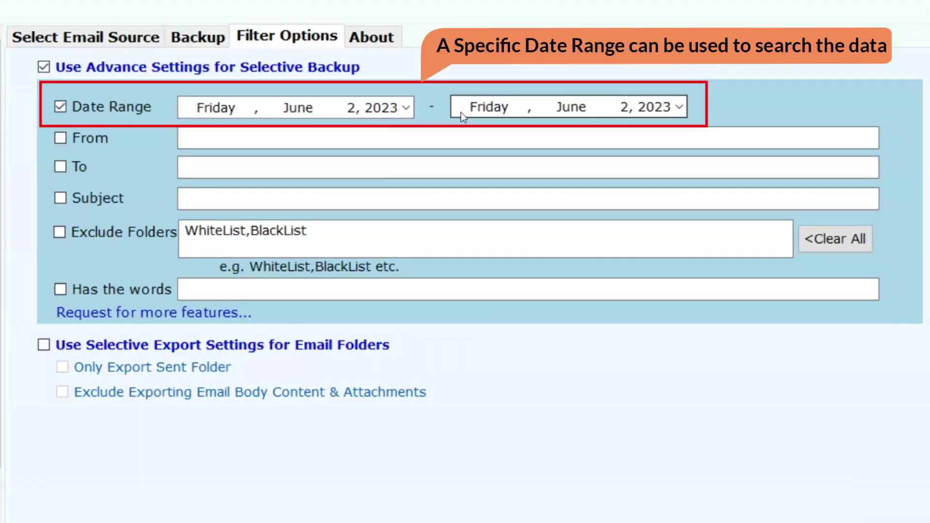
click(400, 109)
click(290, 132)
click(289, 133)
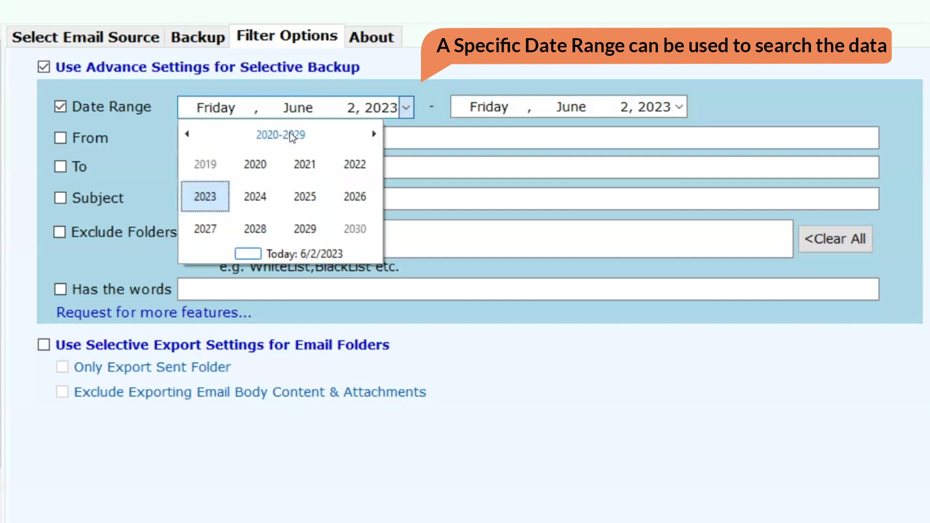
click(298, 156)
click(298, 156)
click(289, 167)
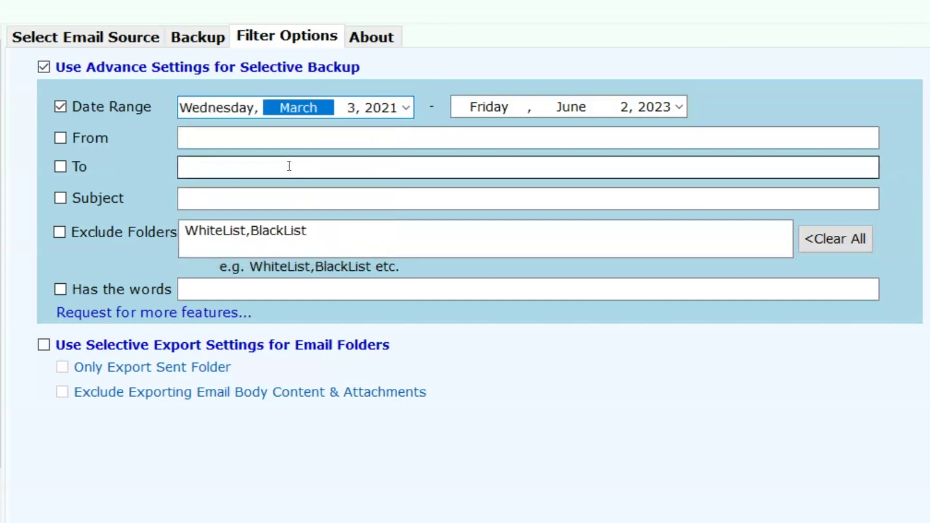
click(679, 107)
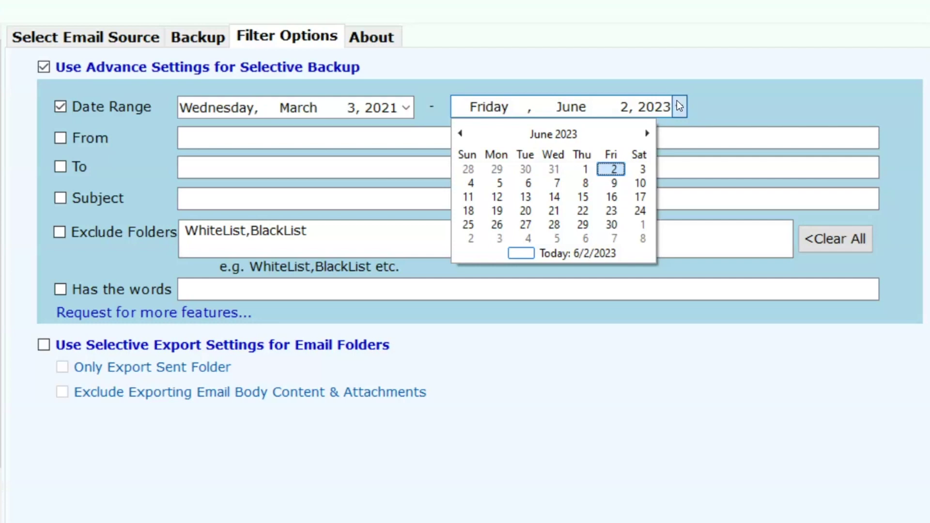
click(679, 107)
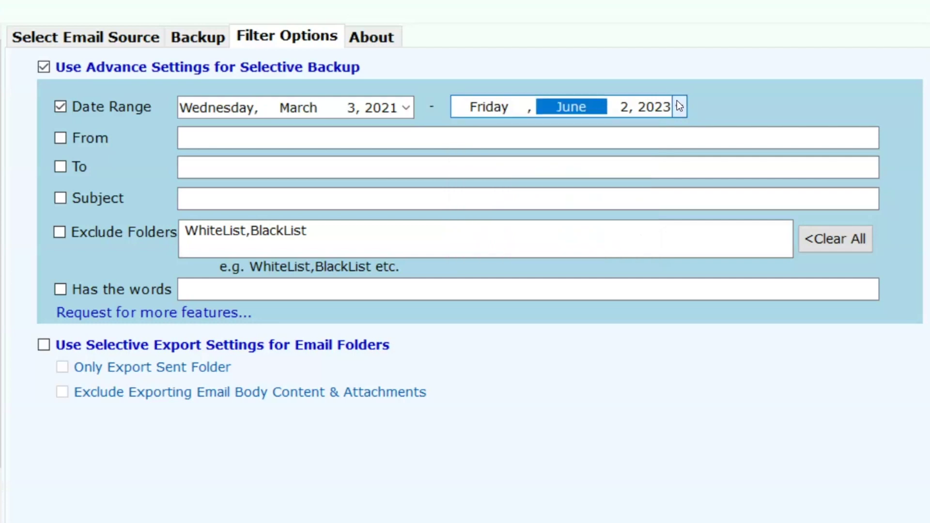
Filter by sample sender and recipient addresses and subject 'enter here your email's subject'.
click(60, 138)
click(207, 136)
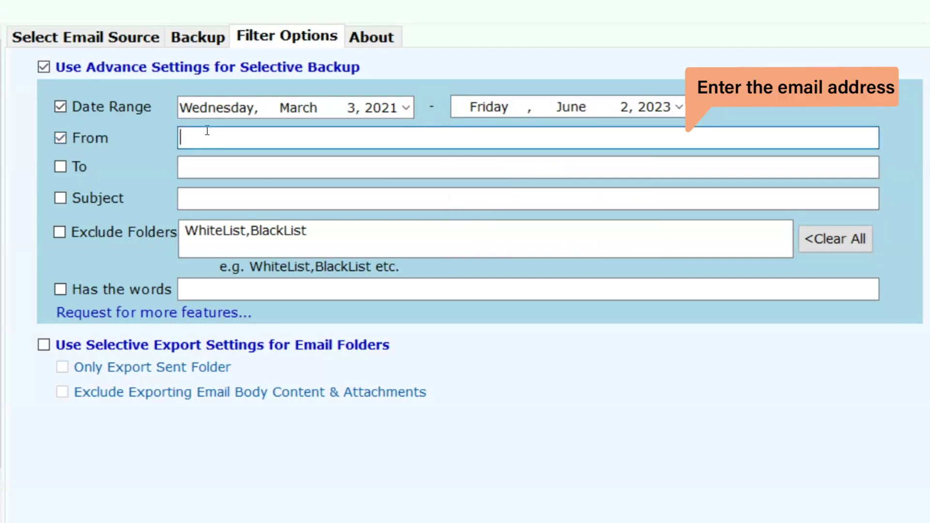
text(Example@12345)
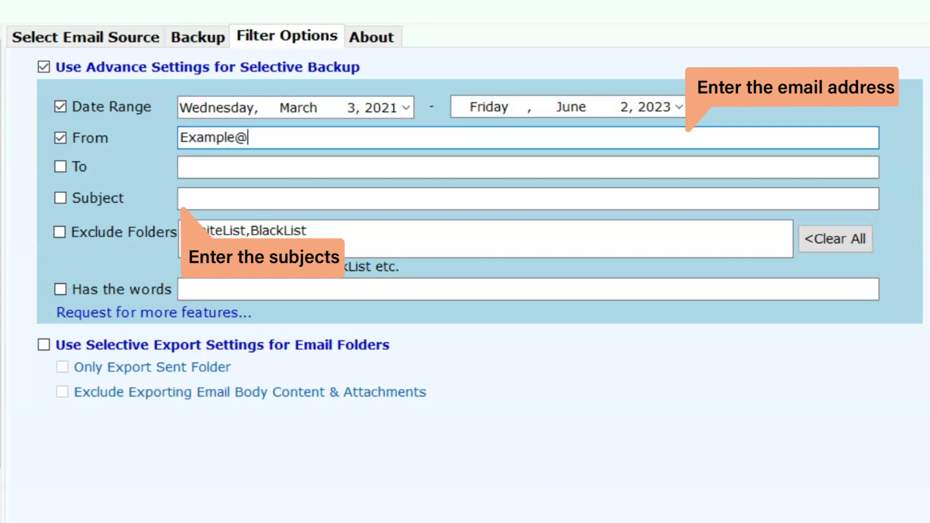
click(198, 162)
text(example2389@)
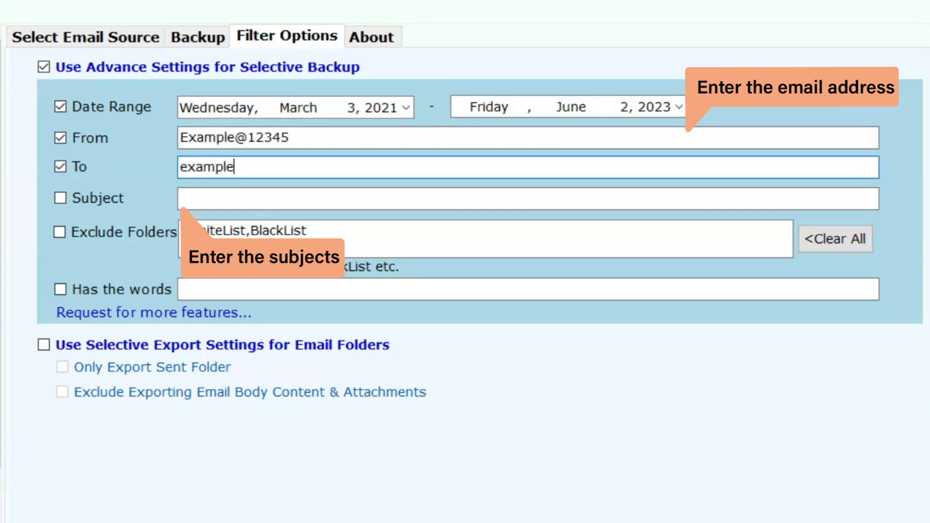
click(81, 197)
text(enter here your )
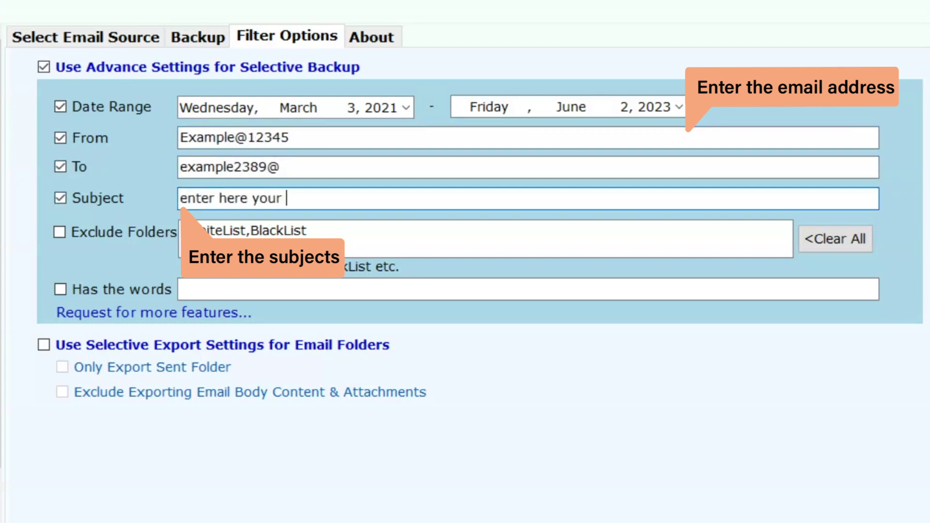
text(email's subject)
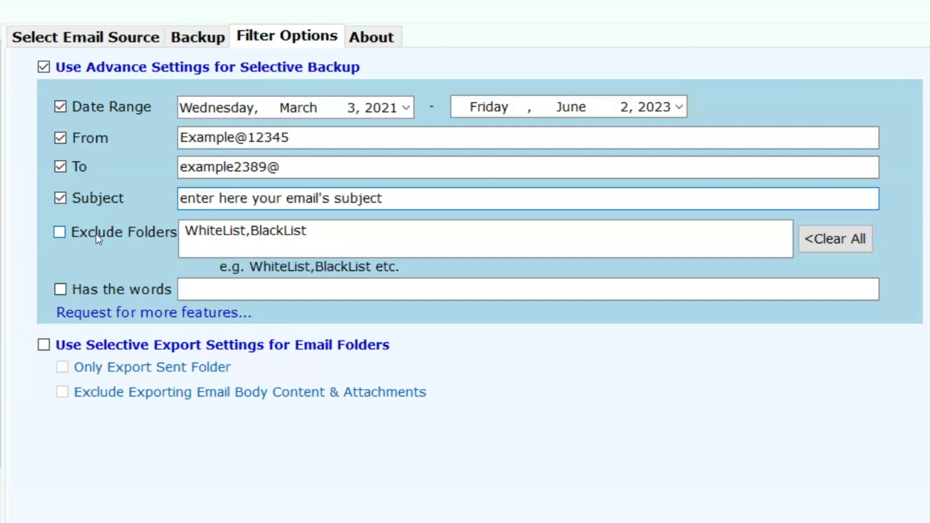
Exclude folders 'name the folder…' and add keywords 'enter your requirements', leaving selective export off.
click(58, 235)
click(264, 235)
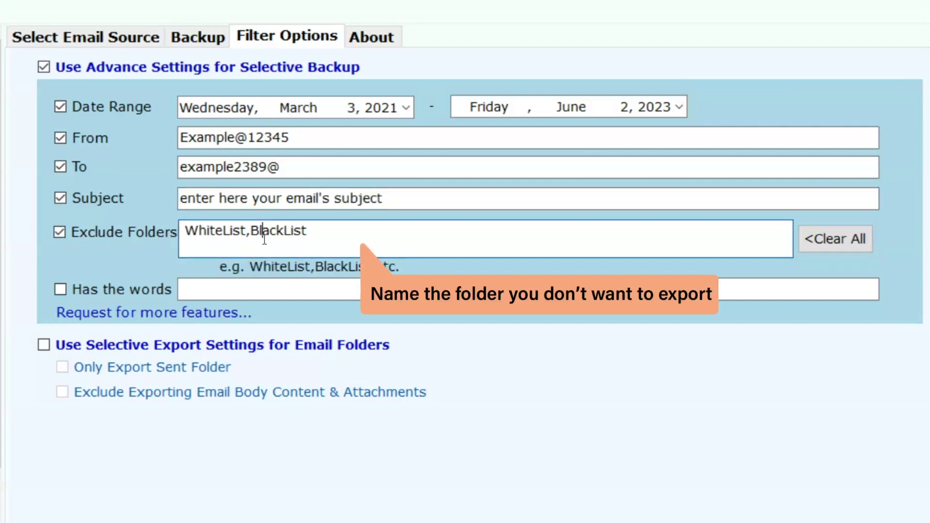
text(n)
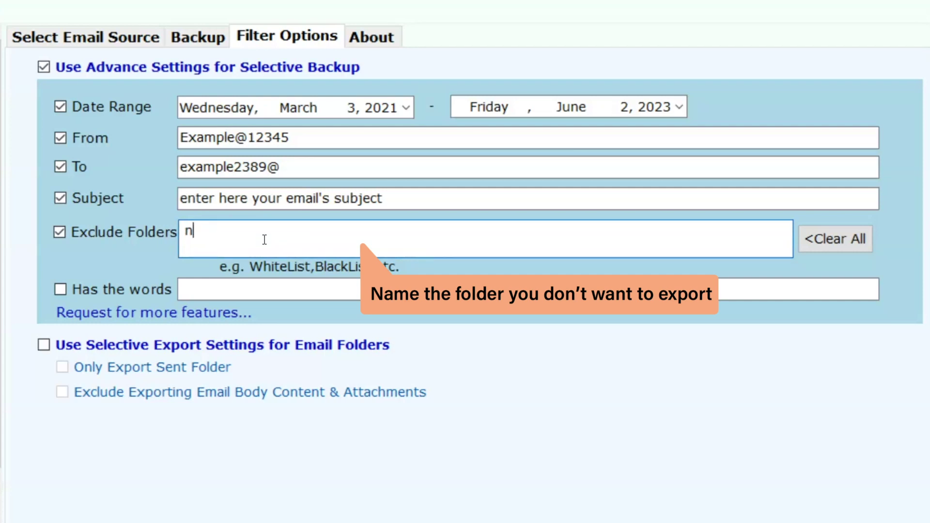
text(ame the folder)
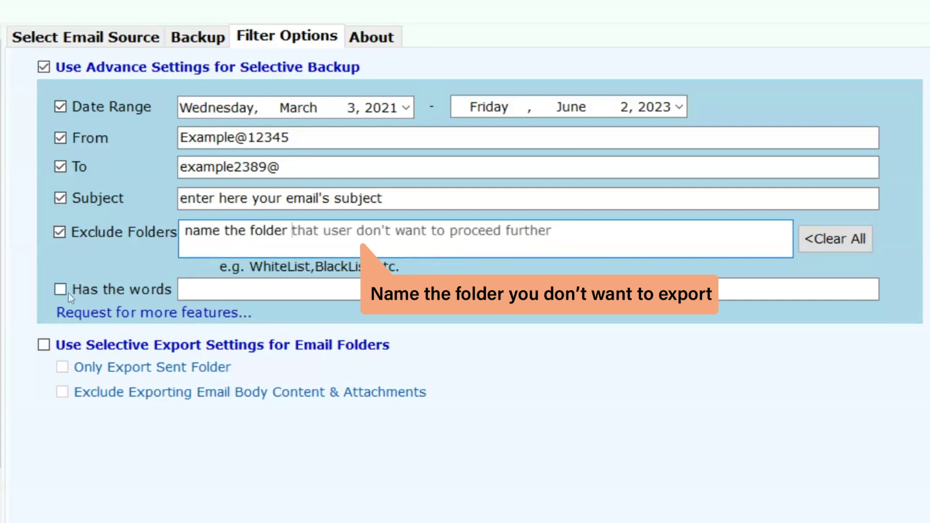
key(End)
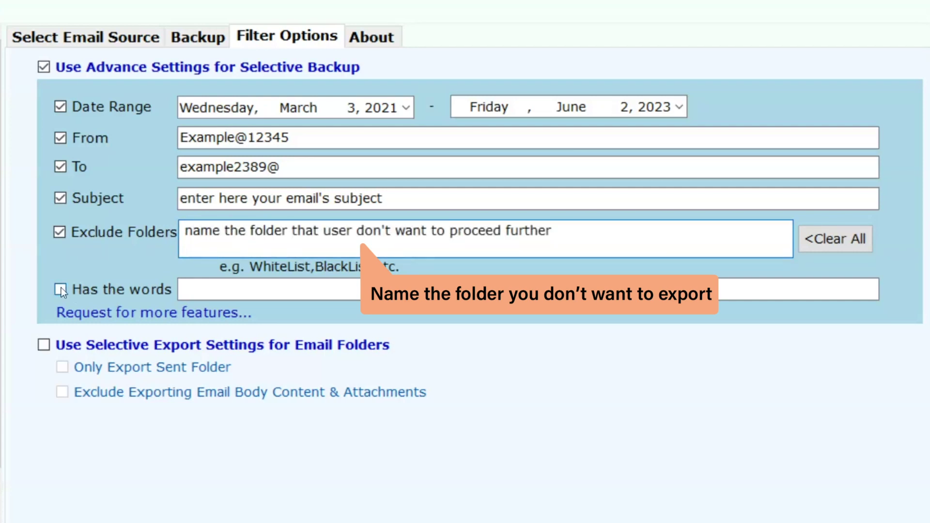
click(189, 289)
text(en)
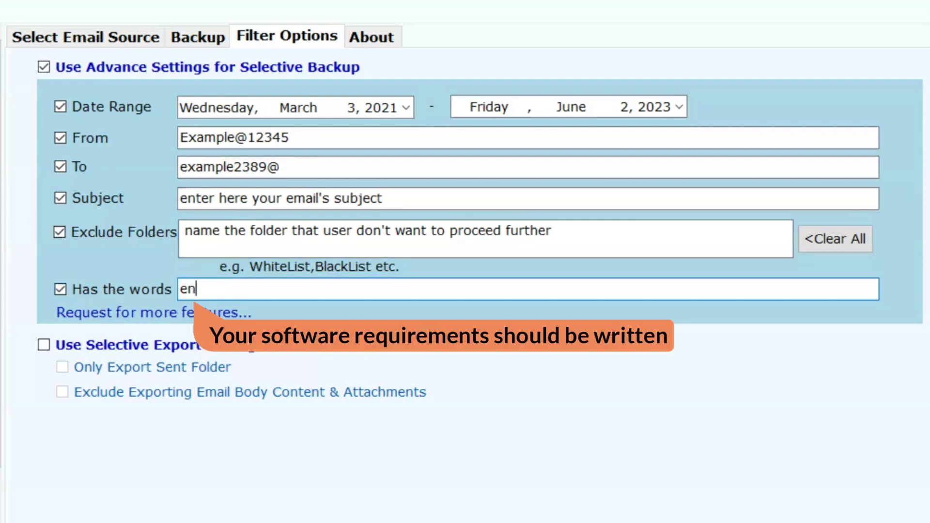
text(ter your r)
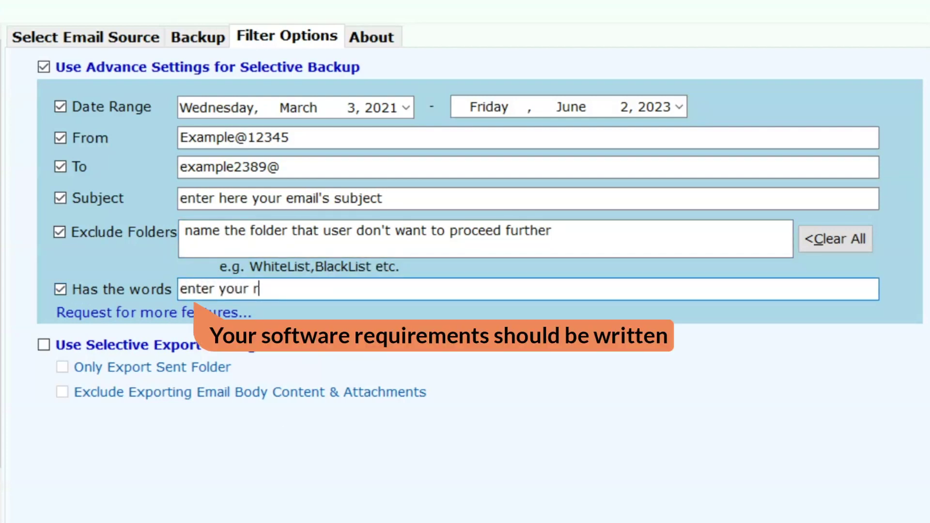
text(equirements)
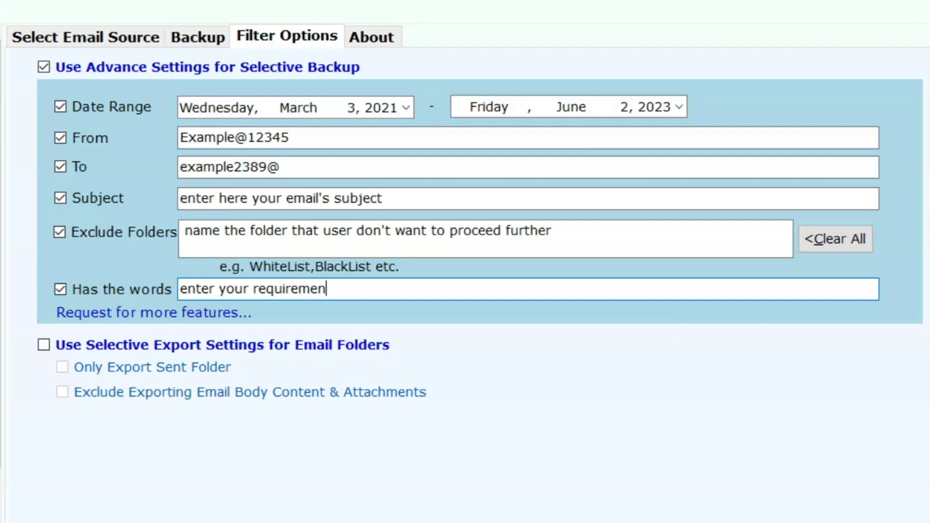
click(44, 344)
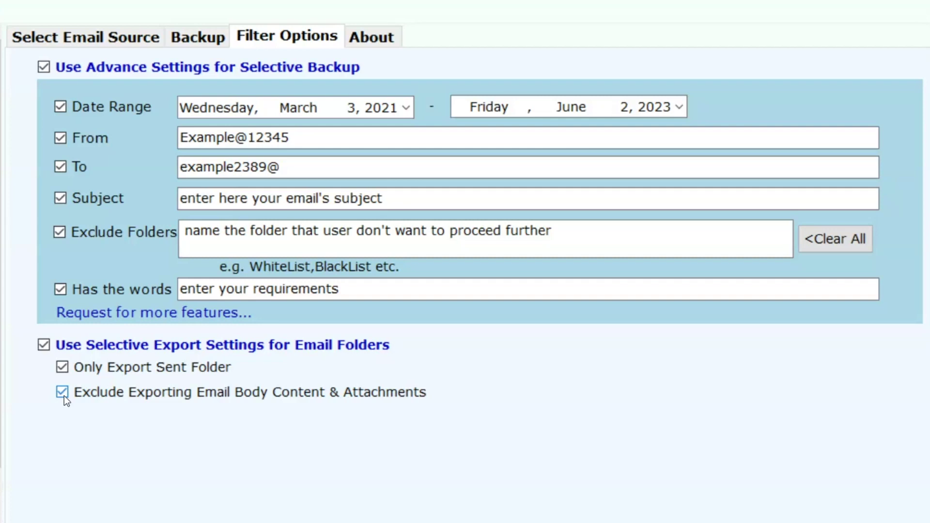
click(44, 343)
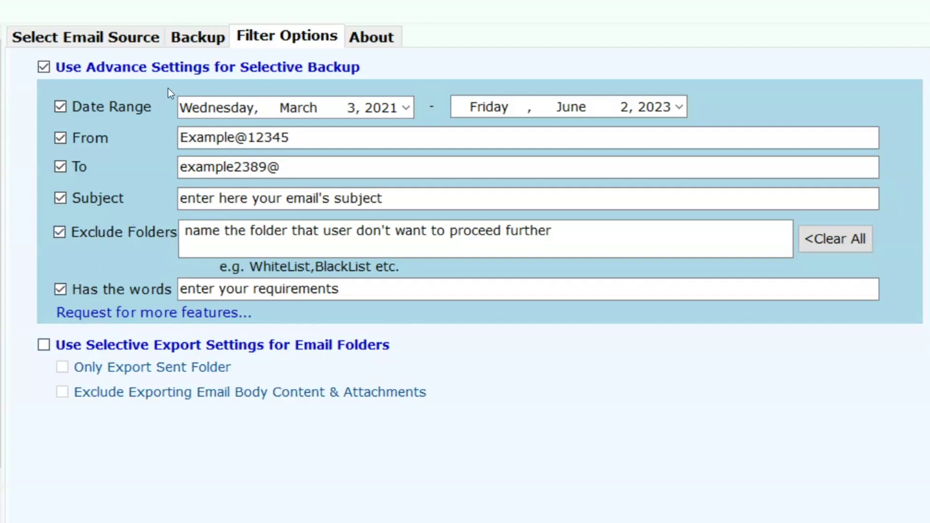
Choose PST as the saving format for the backup.
click(186, 32)
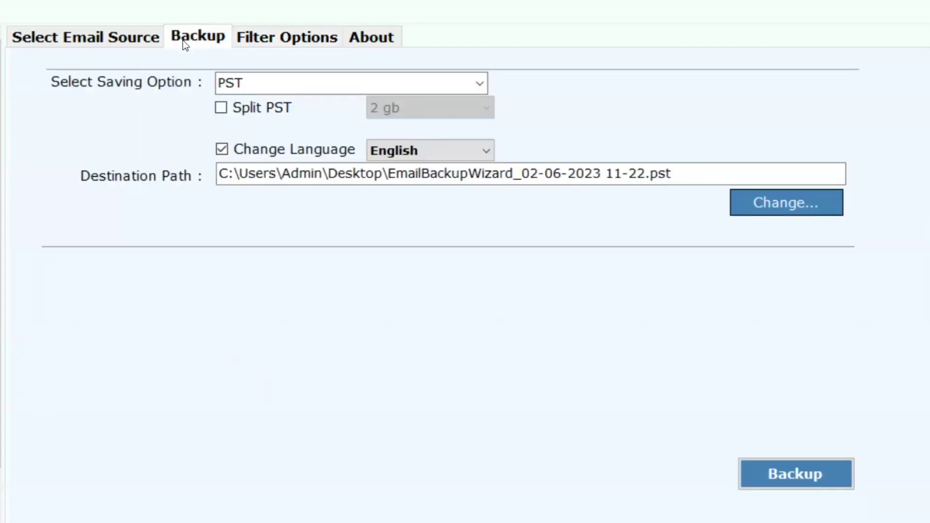
click(480, 83)
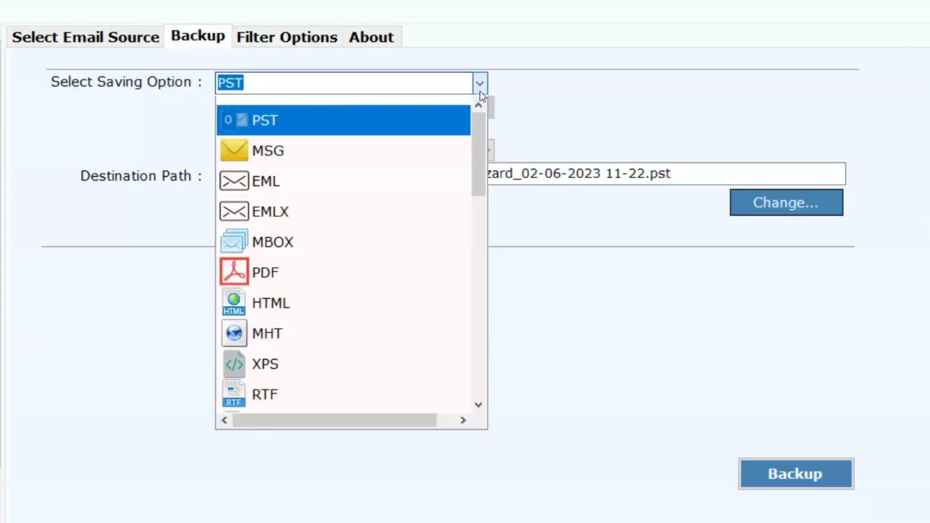
drag(483, 134, 513, 273)
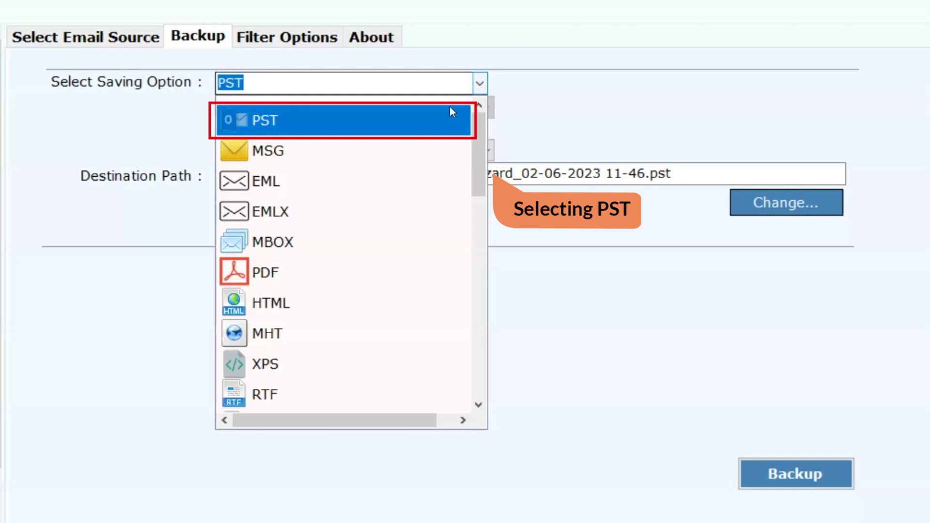
click(436, 128)
Split the PST into 5 gb parts and keep English as the language.
click(228, 107)
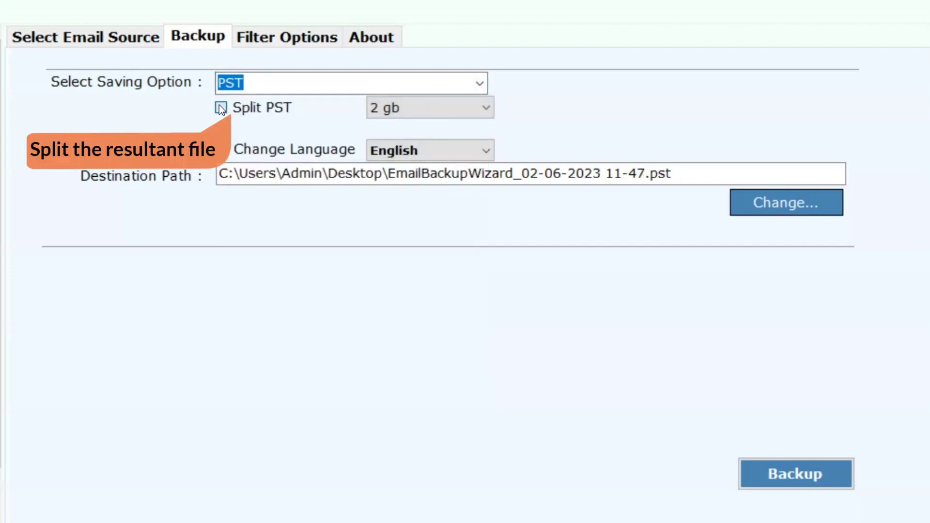
click(479, 107)
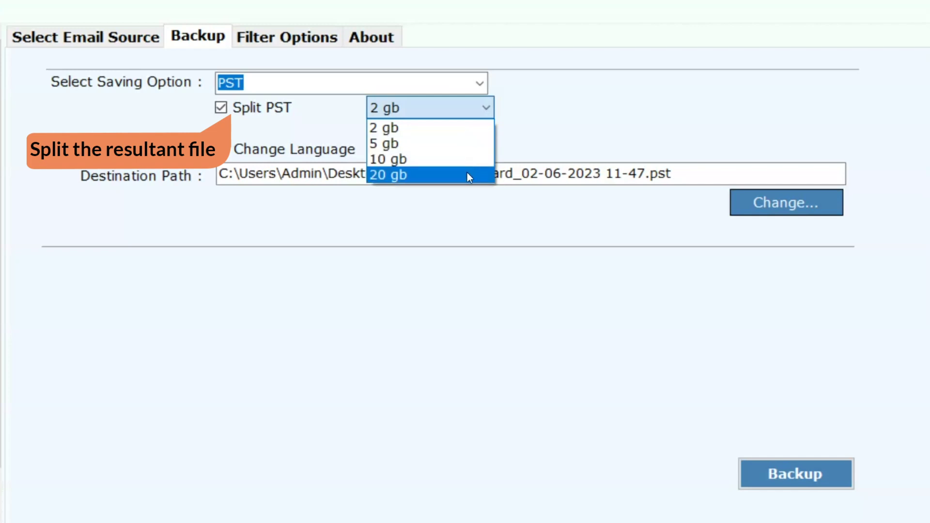
click(472, 141)
click(474, 147)
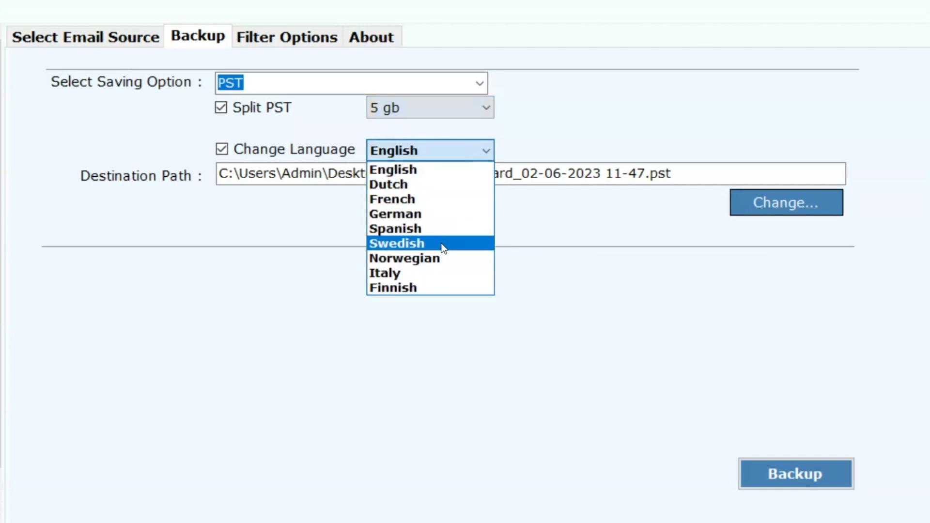
click(443, 150)
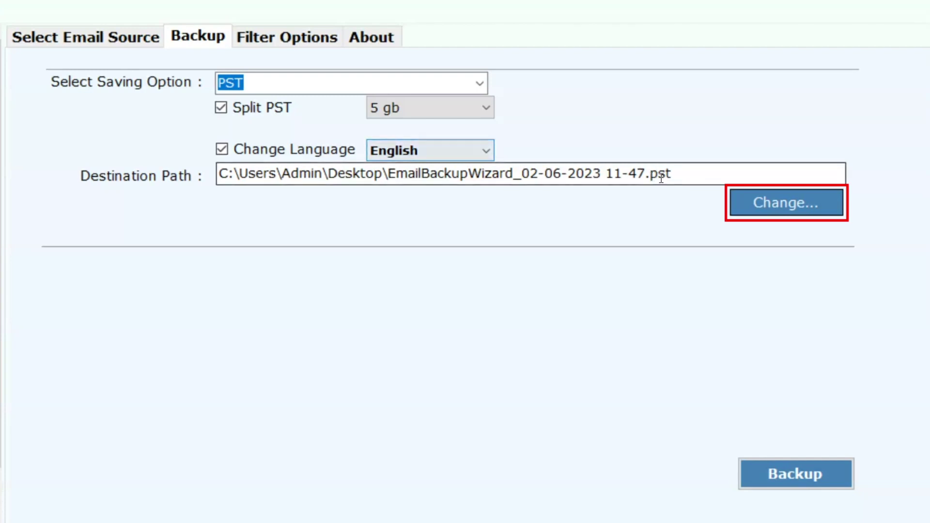
Save the backup to drive F as EmailBackupWizard.pst, removing the date from the name.
click(731, 205)
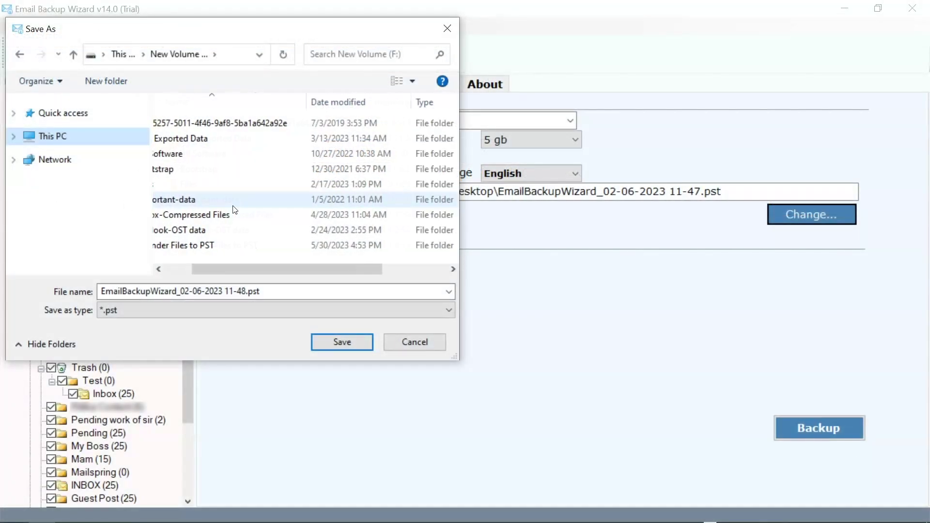
drag(247, 290, 177, 291)
key(BackSpace)
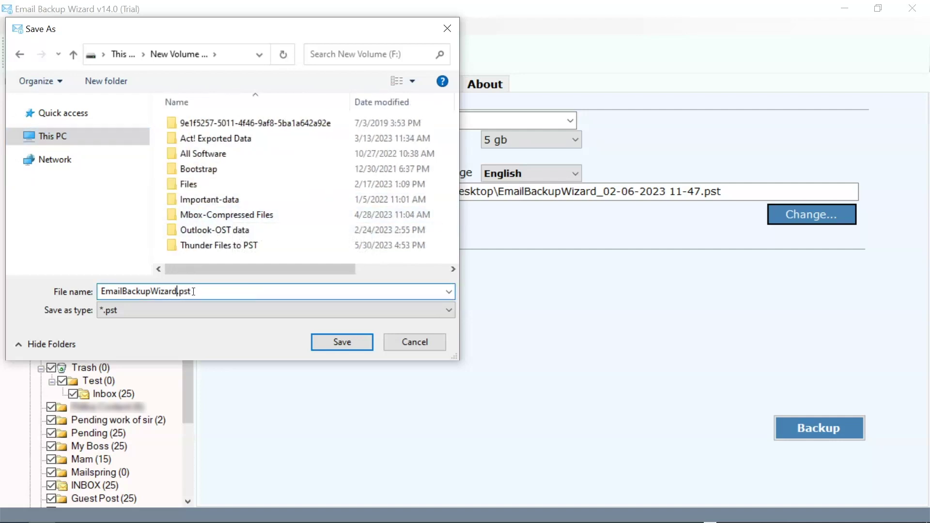
click(333, 342)
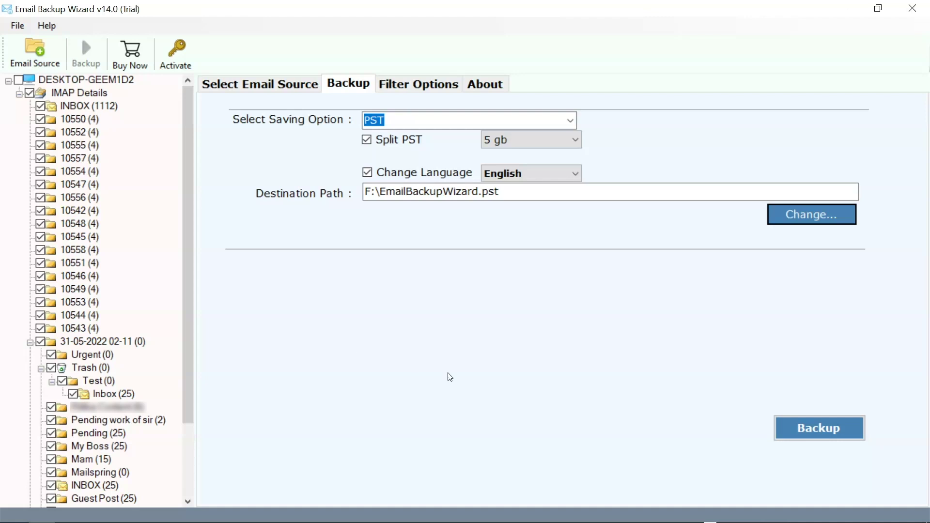
Run the backup, dismiss both notices, and open the Techinews24 reply in Guest Post in Outlook.
click(781, 430)
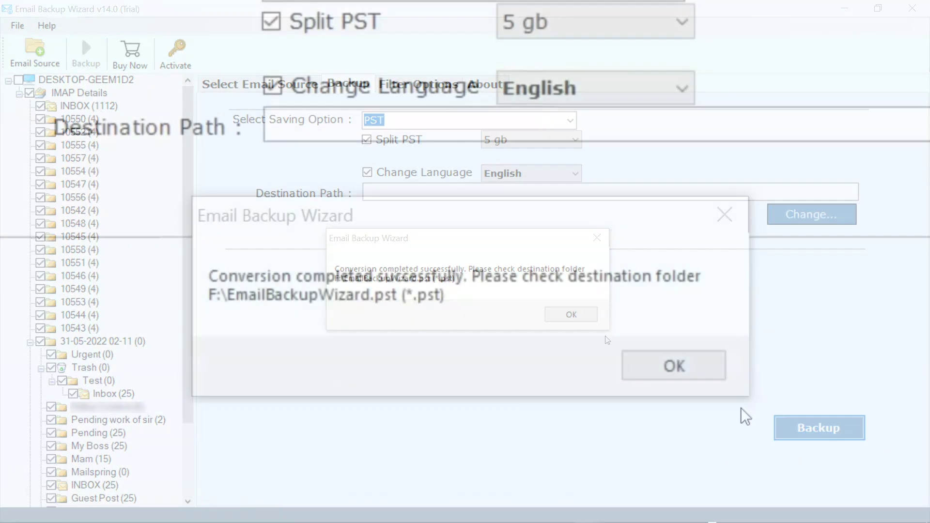
click(700, 366)
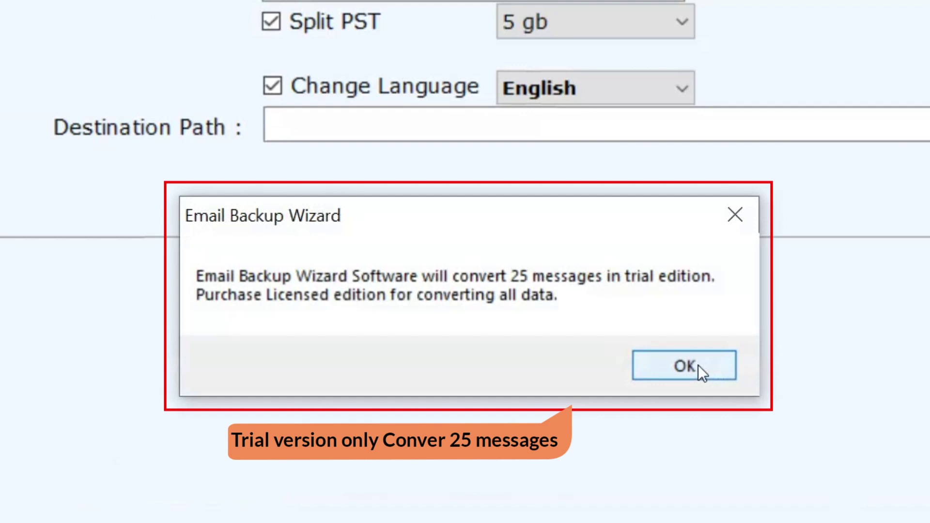
click(699, 368)
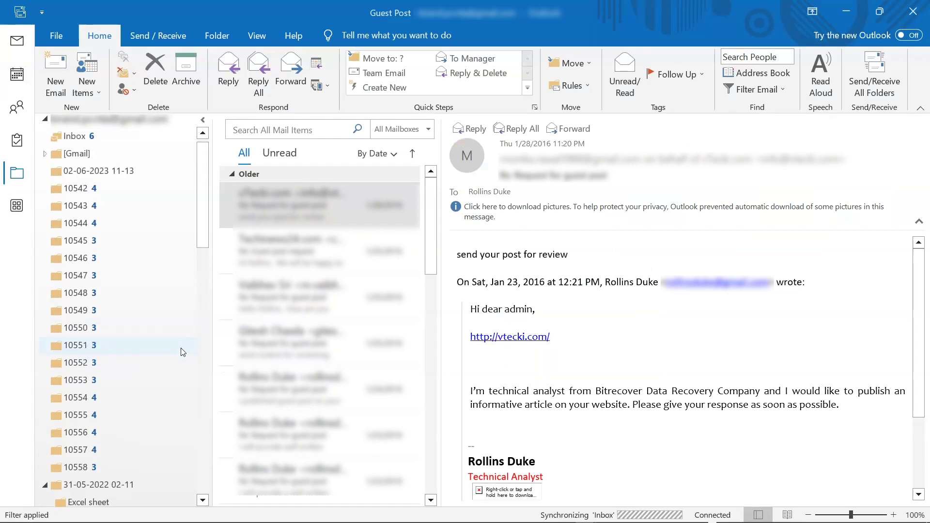
scroll(183, 352, down, 6)
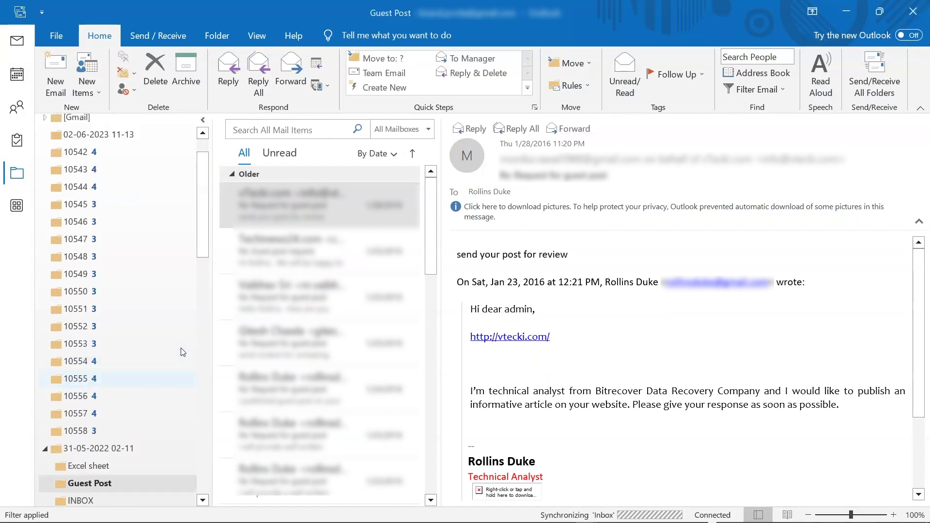
click(320, 251)
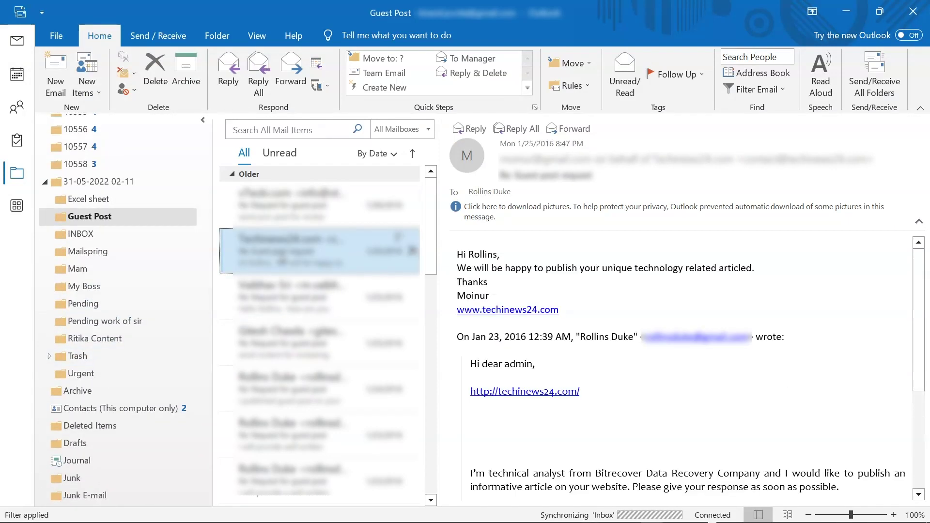